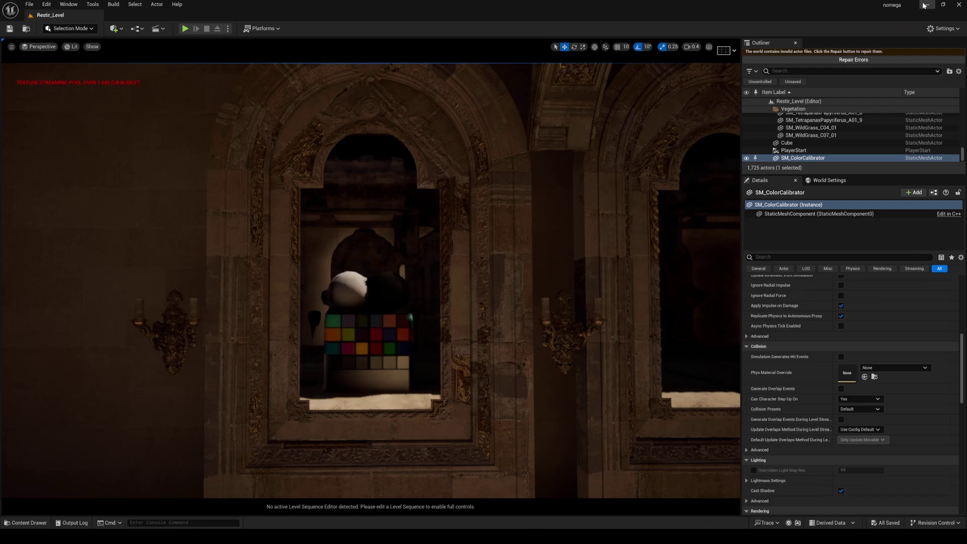
Switch the viewport to Lumen's Reflection View and inspect the color calibrator in the courtyard.
{"action": "right_click_drag", "start_coordinate": [551, 283], "coordinate": [501, 296]}
{"action": "key", "text": "d"}
{"action": "key", "text": "w"}
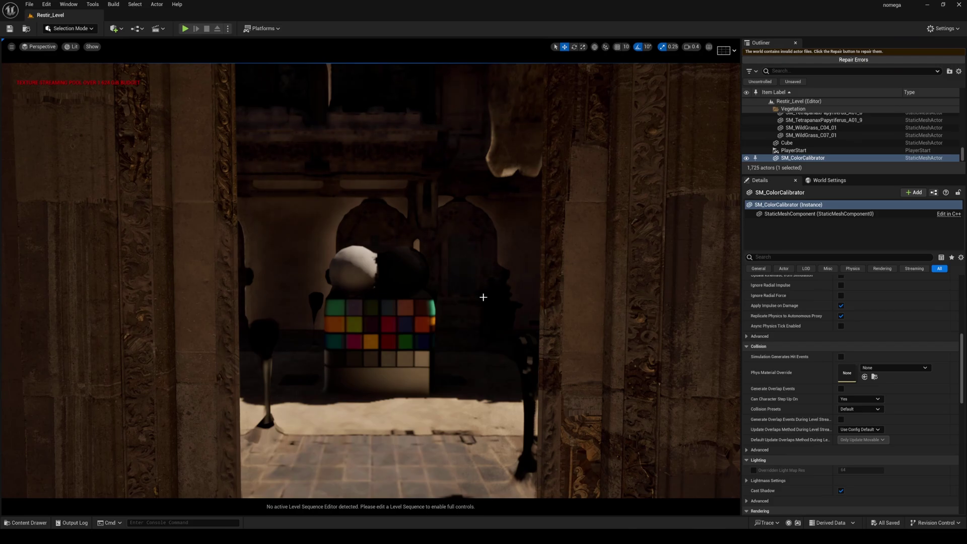
{"action": "right_click_drag", "start_coordinate": [484, 298], "coordinate": [736, 293]}
{"action": "left_click", "coordinate": [74, 46]}
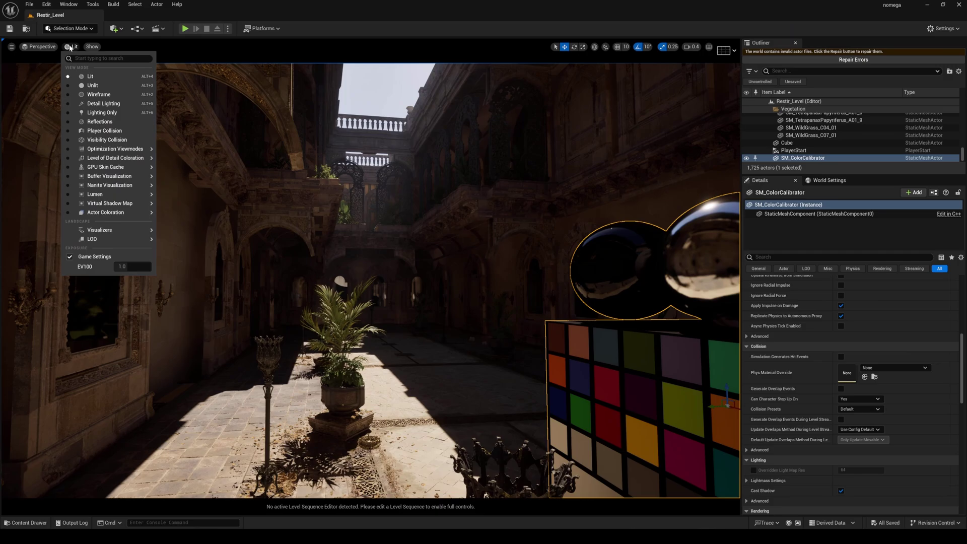
{"action": "mouse_move", "coordinate": [107, 195]}
{"action": "left_click", "coordinate": [175, 246]}
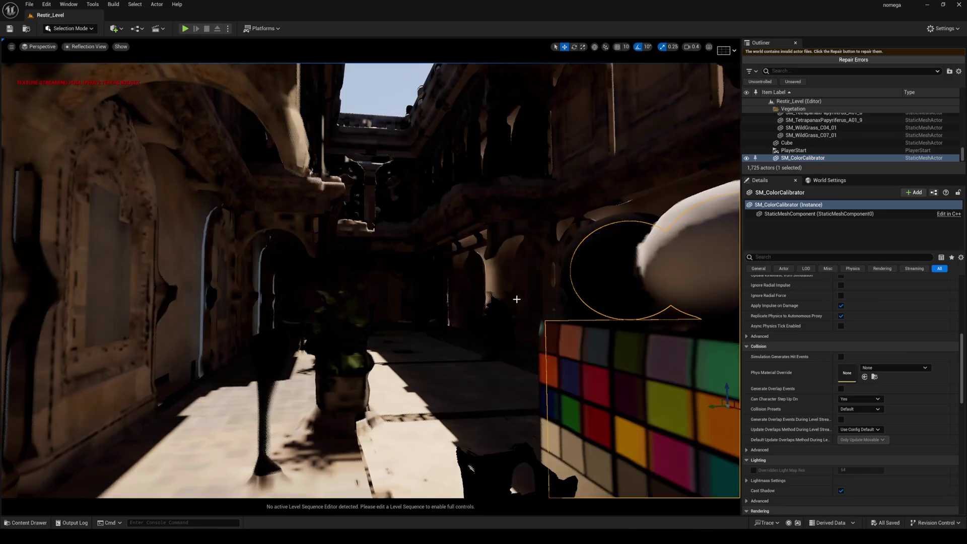
{"action": "right_click_drag", "start_coordinate": [516, 298], "coordinate": [428, 267]}
{"action": "key", "text": "f"}
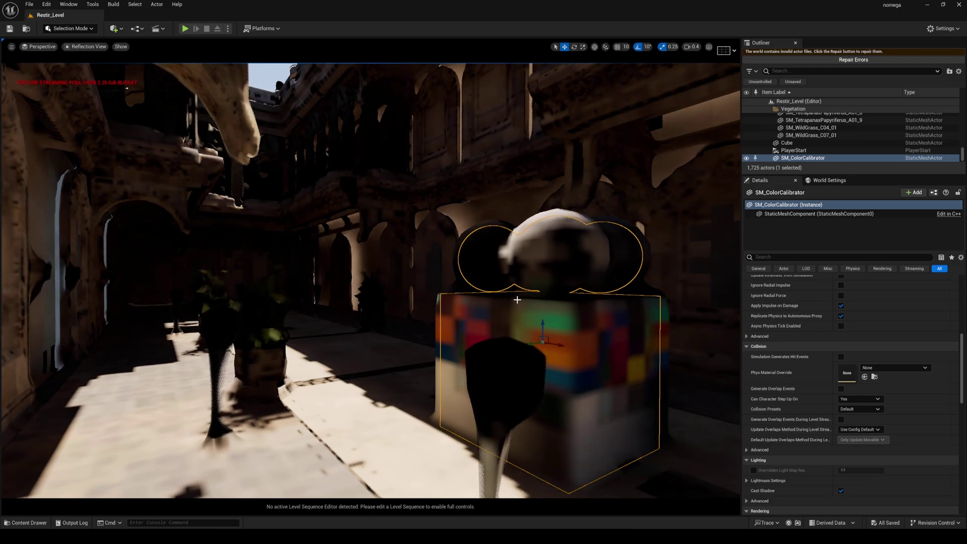
Return the viewport to the Lit view mode and look around the courtyard.
{"action": "left_click", "coordinate": [100, 47]}
{"action": "left_click", "coordinate": [101, 79]}
{"action": "right_click_drag", "start_coordinate": [102, 81], "coordinate": [65, 81]}
{"action": "right_click_drag", "start_coordinate": [370, 280], "coordinate": [301, 302]}
{"action": "scroll", "coordinate": [370, 281], "scroll_direction": "down", "scroll_amount": 1}
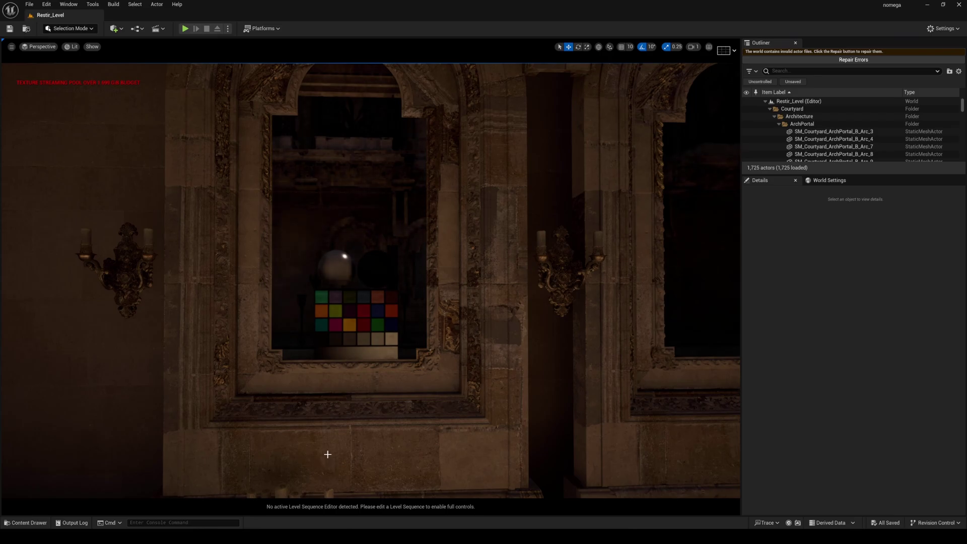
Inspect the wall mirror's reflection, and display the courtyard and color calibrator in Lumen's Reflection View.
{"action": "right_click_drag", "start_coordinate": [326, 453], "coordinate": [319, 457]}
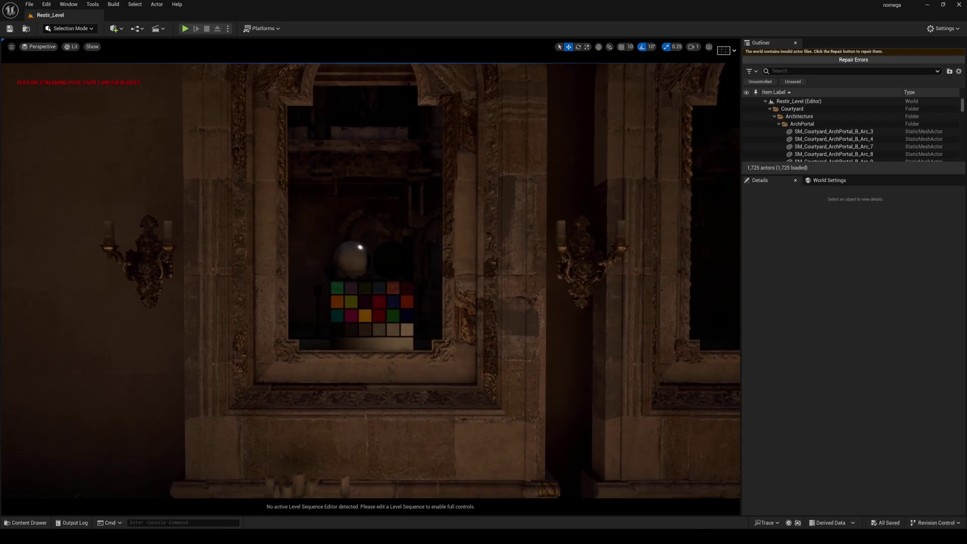
{"action": "right_click_drag", "start_coordinate": [424, 404], "coordinate": [431, 407]}
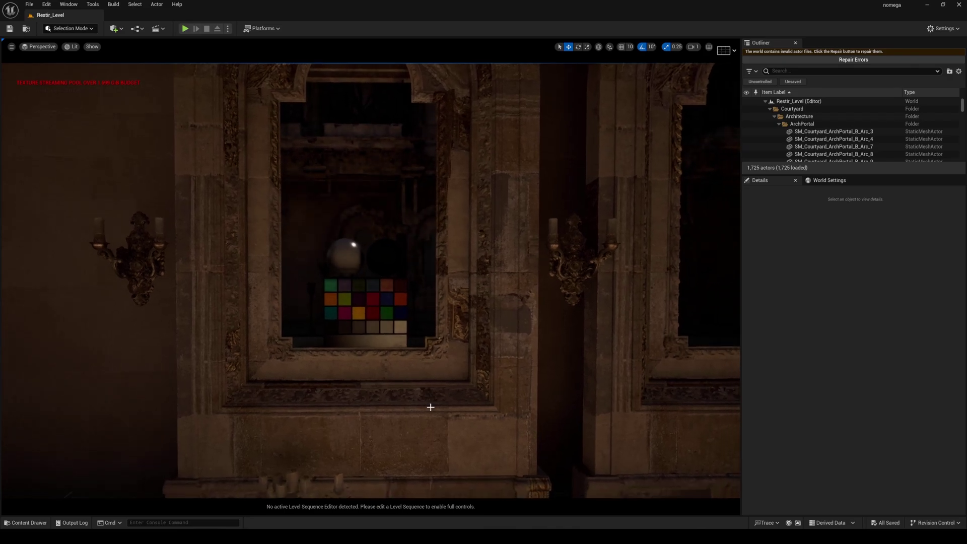
{"action": "mouse_move", "coordinate": [431, 407]}
{"action": "right_mouse_down"}
{"action": "mouse_move", "coordinate": [423, 409]}
{"action": "mouse_move", "coordinate": [436, 406]}
{"action": "right_mouse_up"}
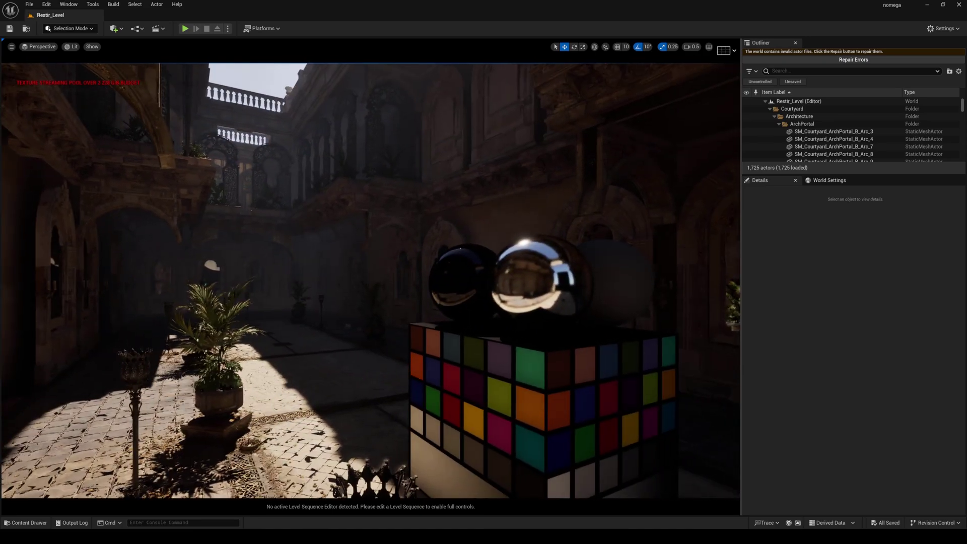
{"action": "right_click_drag", "start_coordinate": [436, 406], "coordinate": [483, 377]}
{"action": "scroll", "coordinate": [458, 403], "scroll_direction": "down", "scroll_amount": 1}
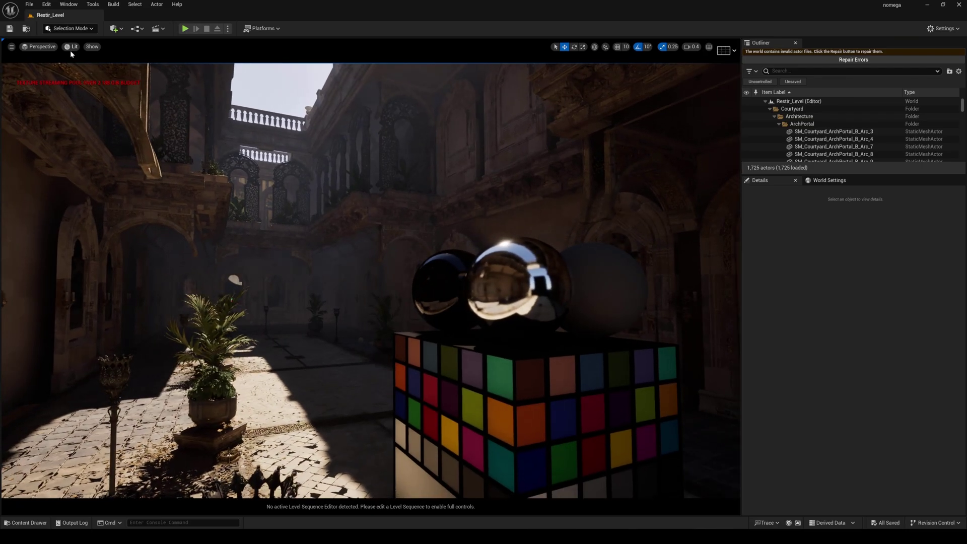
{"action": "left_click", "coordinate": [71, 46]}
{"action": "mouse_move", "coordinate": [139, 218]}
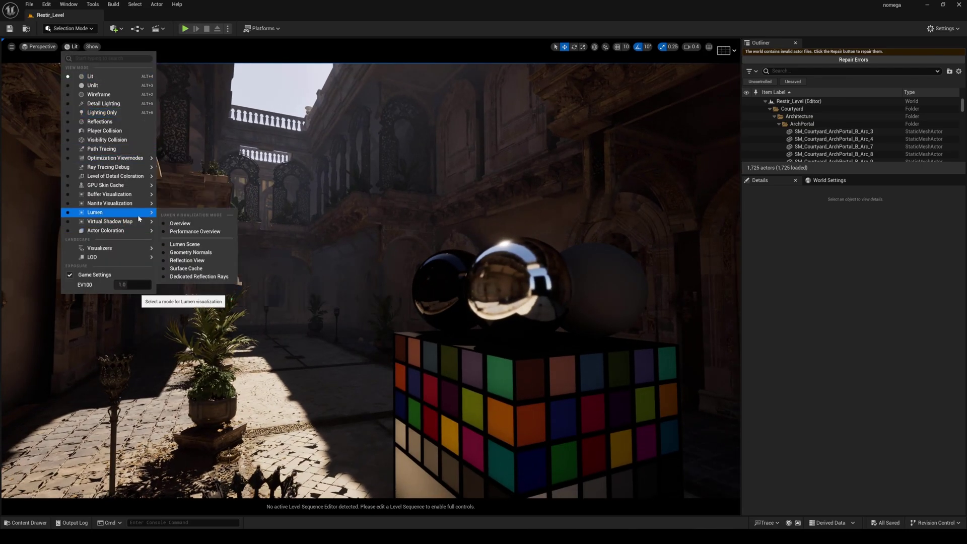
{"action": "left_click", "coordinate": [196, 261]}
{"action": "right_click_drag", "start_coordinate": [443, 244], "coordinate": [443, 247]}
{"action": "right_click_drag", "start_coordinate": [518, 235], "coordinate": [518, 235]}
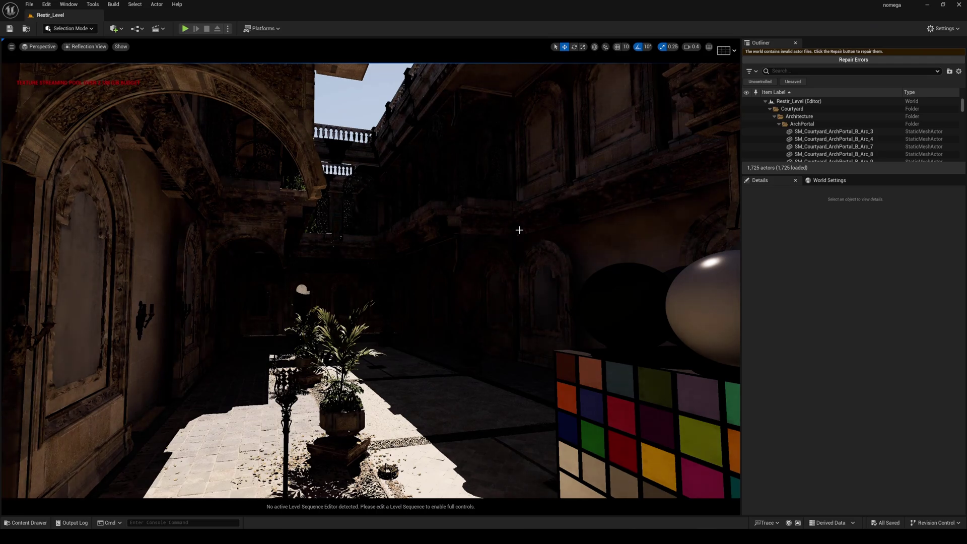
Restore the Lit view mode and examine the color calibrator's reflection in the wall mirror and its spheres in the courtyard.
{"action": "key", "text": "alt+4"}
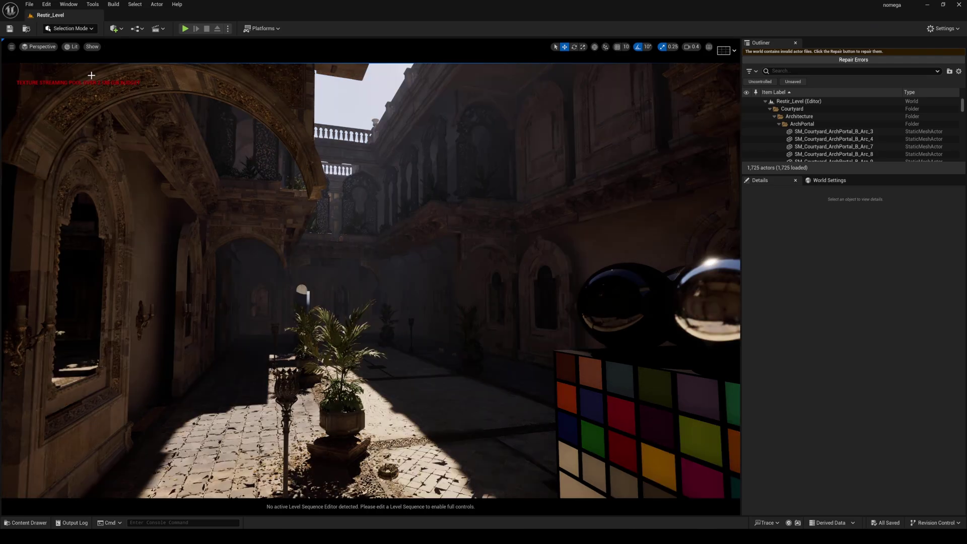
{"action": "right_click_drag", "start_coordinate": [325, 220], "coordinate": [574, 250]}
{"action": "key", "text": "a"}
{"action": "key", "text": "w"}
{"action": "scroll", "coordinate": [575, 250], "scroll_direction": "up", "scroll_amount": 1}
{"action": "right_click_drag", "start_coordinate": [463, 223], "coordinate": [467, 223]}
{"action": "mouse_move", "coordinate": [326, 220]}
{"action": "right_mouse_down"}
{"action": "mouse_move", "coordinate": [352, 220]}
{"action": "mouse_move", "coordinate": [272, 220]}
{"action": "mouse_move", "coordinate": [322, 220]}
{"action": "right_mouse_up"}
{"action": "key", "text": "w"}
{"action": "scroll", "coordinate": [302, 220], "scroll_direction": "down", "scroll_amount": 1}
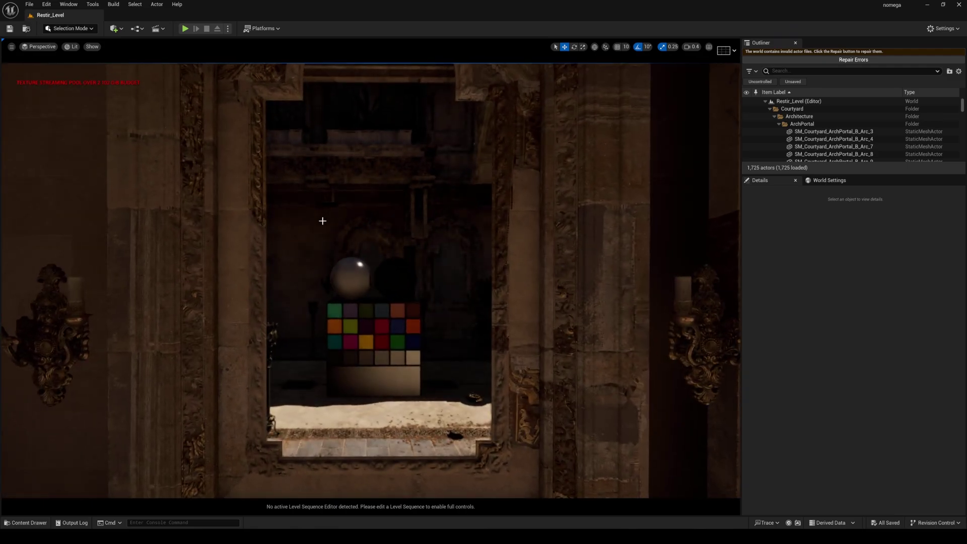
{"action": "right_click_drag", "start_coordinate": [327, 220], "coordinate": [353, 220]}
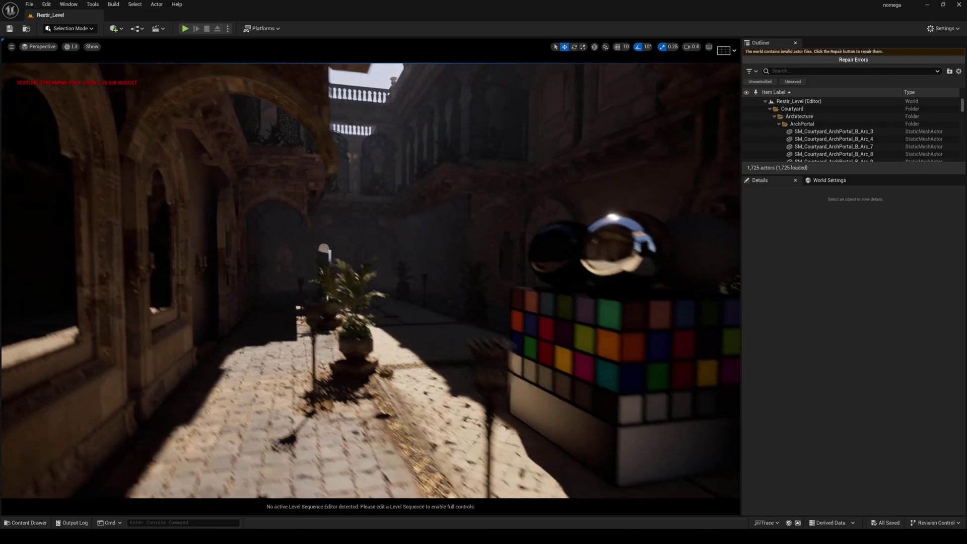
{"action": "right_click_drag", "start_coordinate": [452, 255], "coordinate": [572, 267]}
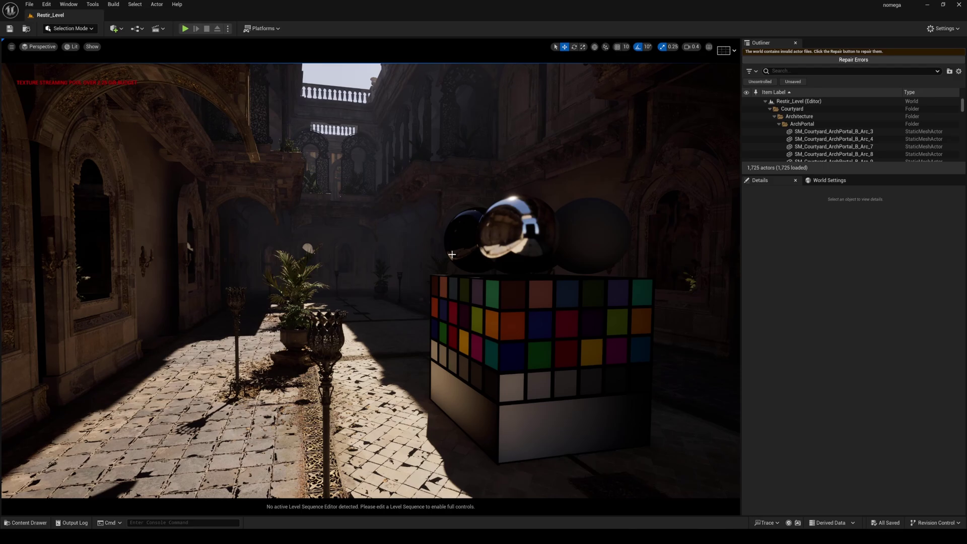
{"action": "right_click_drag", "start_coordinate": [452, 254], "coordinate": [448, 262]}
{"action": "scroll", "coordinate": [448, 261], "scroll_direction": "down", "scroll_amount": 1}
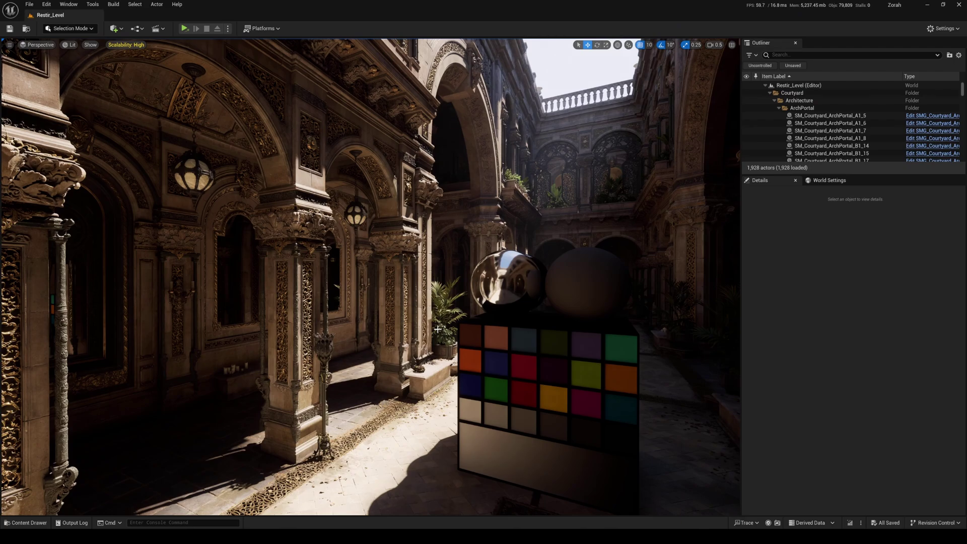
Examine the reflections on the color calibrator's chrome sphere up close and in the ornate wall mirror.
{"action": "key", "text": "w"}
{"action": "right_click_drag", "start_coordinate": [473, 319], "coordinate": [539, 330]}
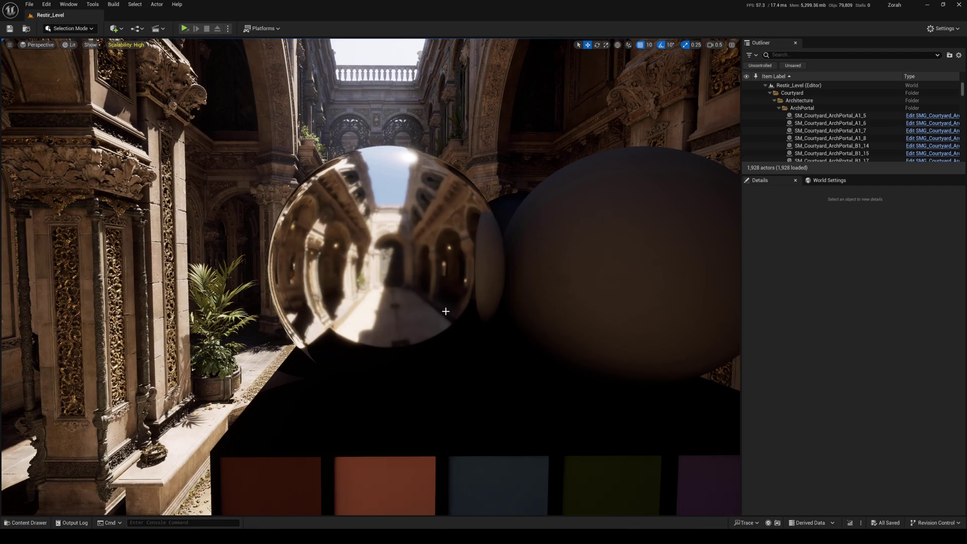
{"action": "right_click_drag", "start_coordinate": [445, 312], "coordinate": [371, 223]}
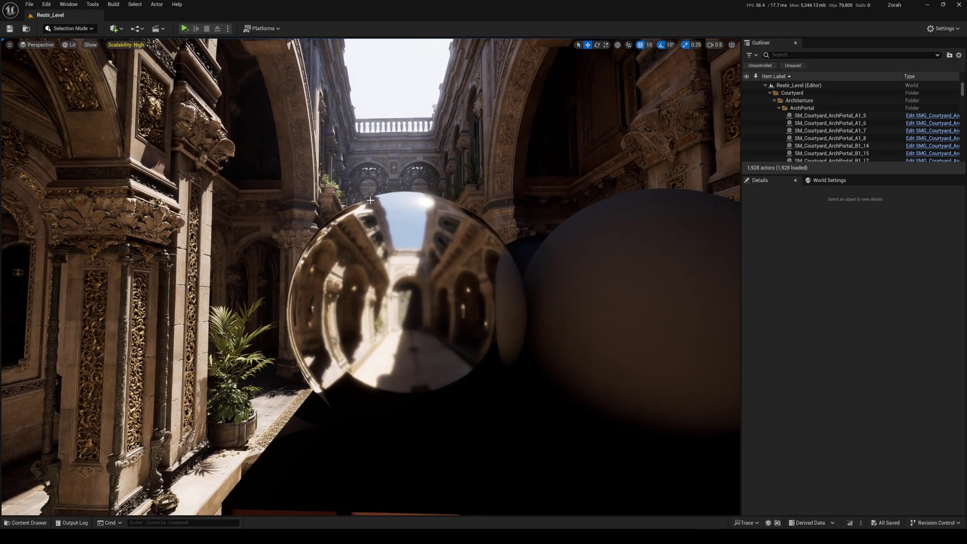
{"action": "right_click_drag", "start_coordinate": [370, 200], "coordinate": [209, 206]}
{"action": "key", "text": "w"}
{"action": "scroll", "coordinate": [370, 200], "scroll_direction": "down", "scroll_amount": 1}
{"action": "key", "text": "w"}
{"action": "right_click_drag", "start_coordinate": [332, 202], "coordinate": [430, 239]}
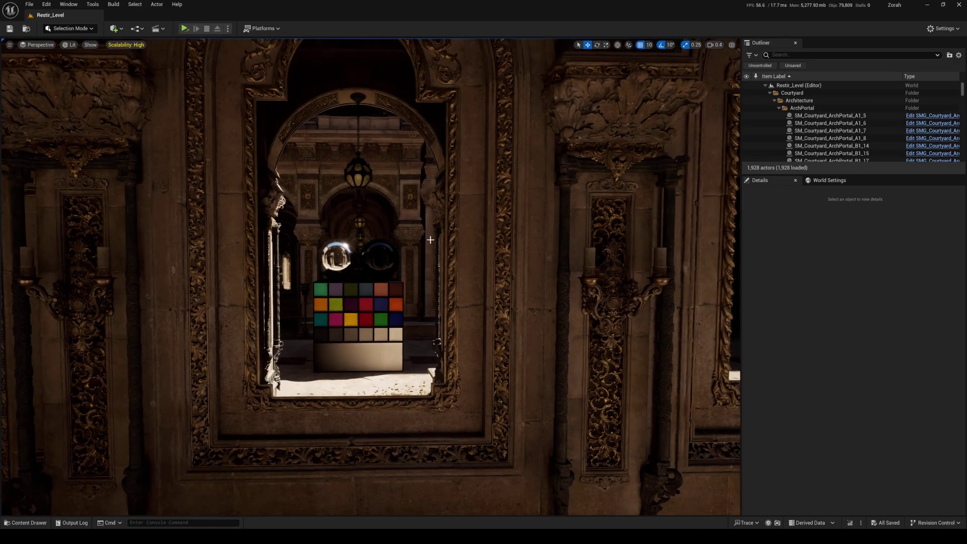
Set all scalability groups to Epic while viewing the wall mirror.
{"action": "left_click", "coordinate": [132, 44]}
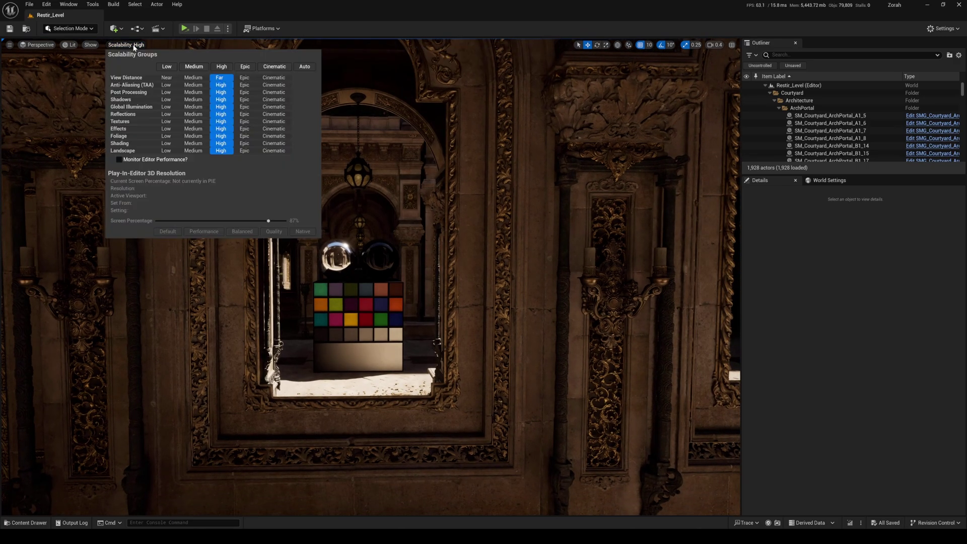
{"action": "left_click", "coordinate": [248, 69]}
{"action": "mouse_move", "coordinate": [438, 137]}
{"action": "right_mouse_down"}
{"action": "mouse_move", "coordinate": [409, 121]}
{"action": "mouse_move", "coordinate": [440, 137]}
{"action": "right_mouse_up"}
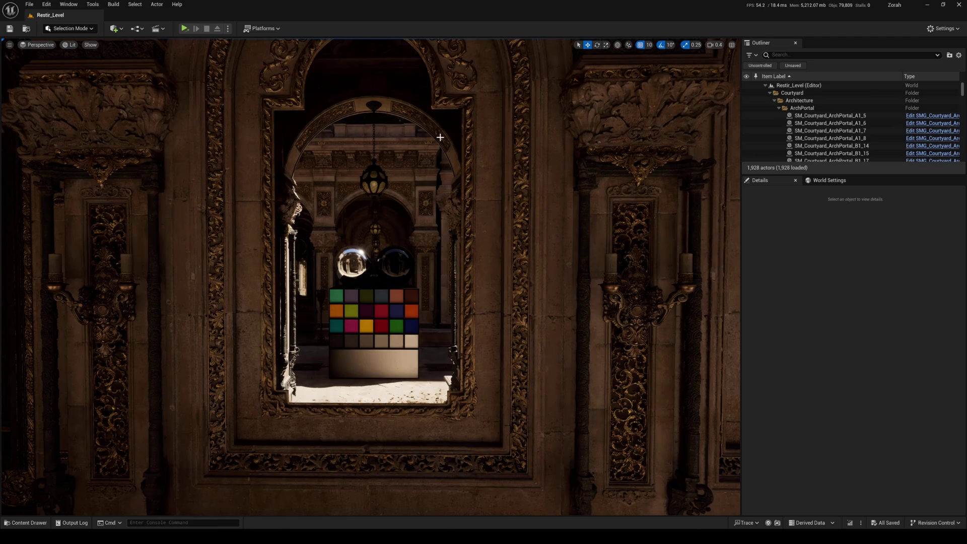
Examine the color calibrator's spheres and the surrounding courtyard lighting from the front.
{"action": "right_click_drag", "start_coordinate": [459, 148], "coordinate": [844, 139]}
{"action": "key", "text": "d"}
{"action": "key", "text": "s"}
{"action": "key", "text": "d"}
{"action": "right_click_drag", "start_coordinate": [393, 146], "coordinate": [453, 198]}
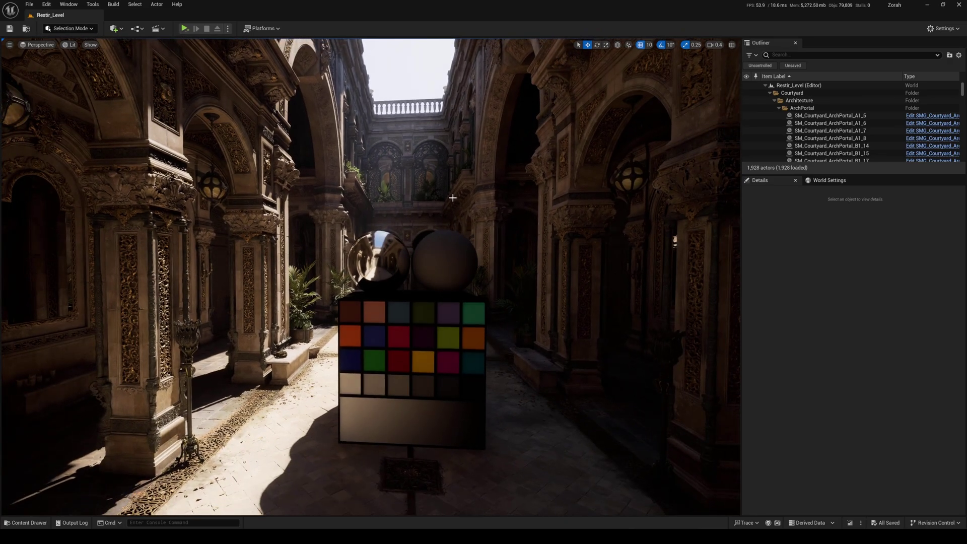